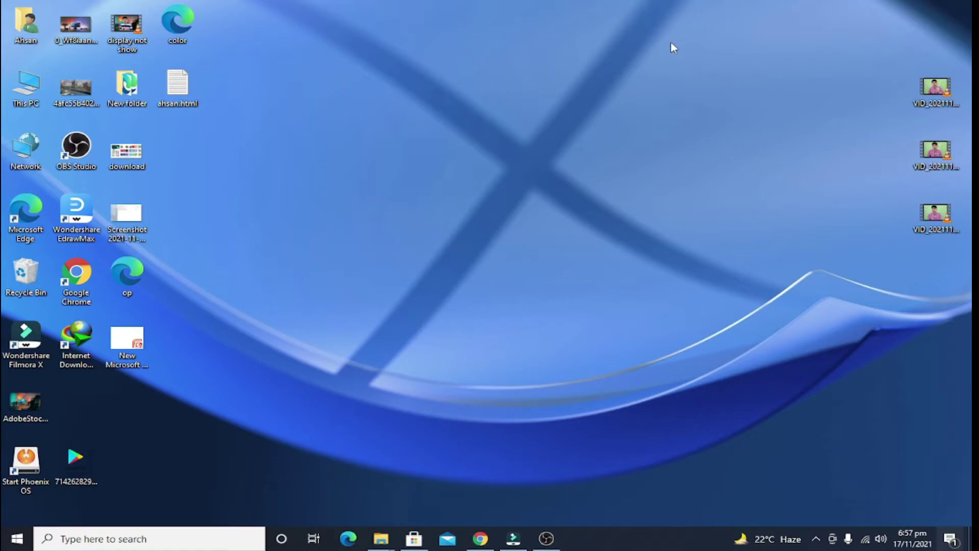
# Step: Browse the Microsoft Store home page, then close the Store
pyautogui.click(415, 539)
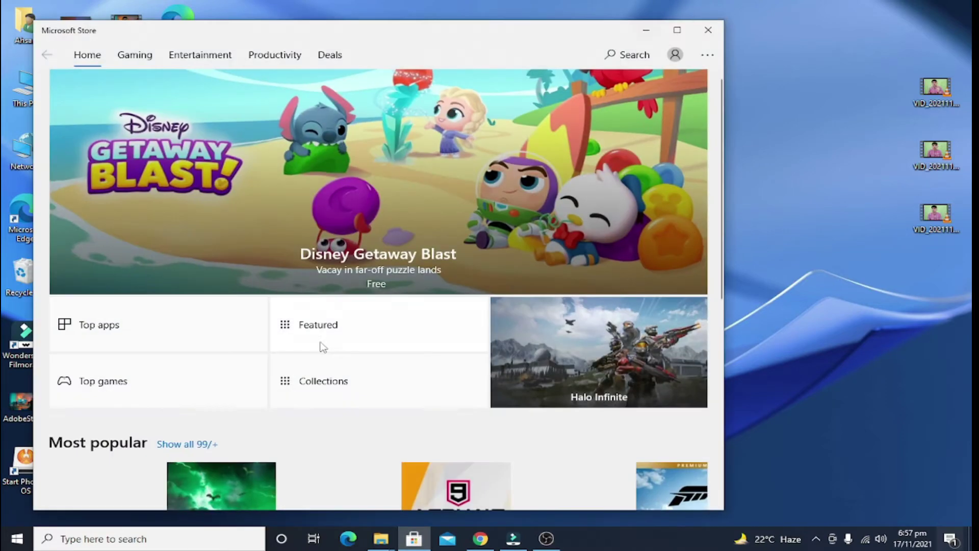
pyautogui.scroll(-15, 336, 351)
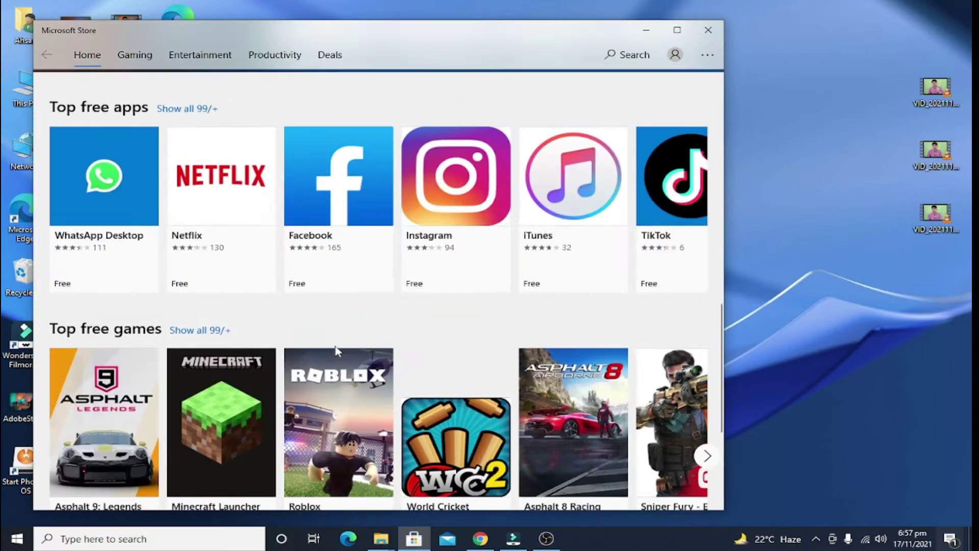
pyautogui.scroll(-3, 335, 346)
pyautogui.scroll(10, 334, 350)
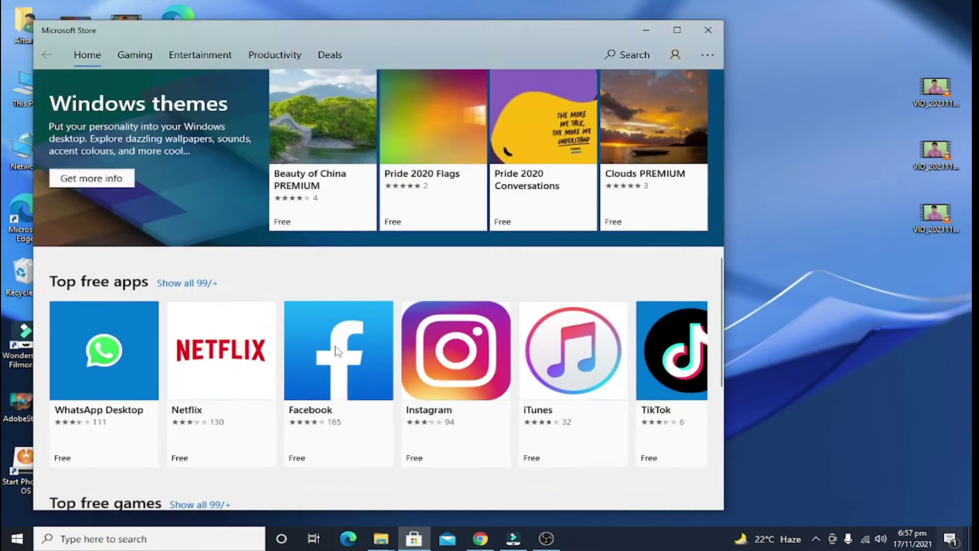
pyautogui.scroll(5, 334, 341)
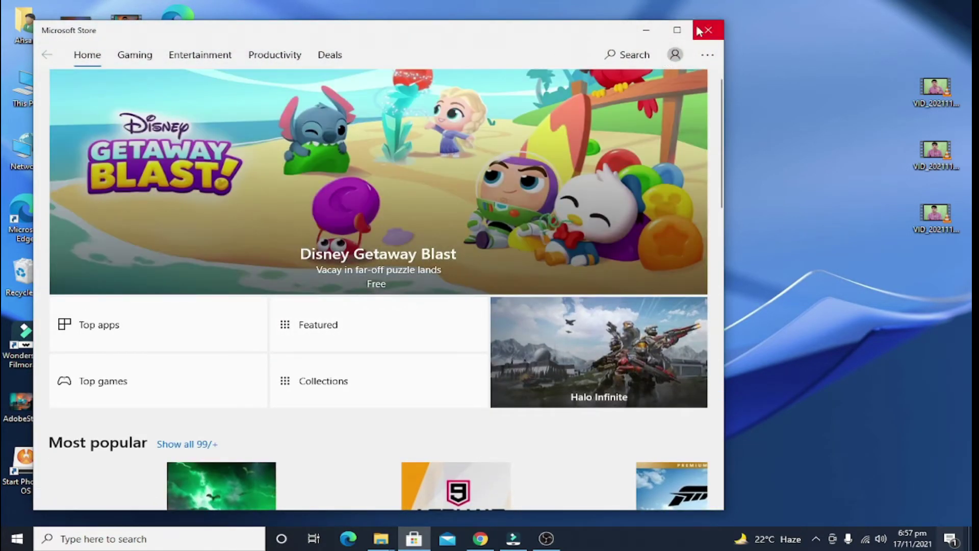
pyautogui.click(701, 30)
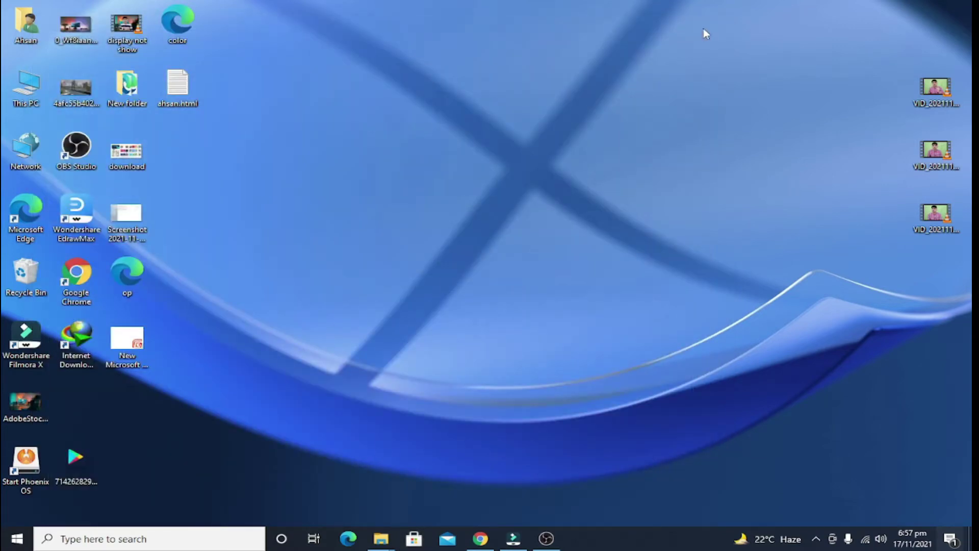
# Step: Open the current user's account settings from the Start menu account icon
pyautogui.click(16, 538)
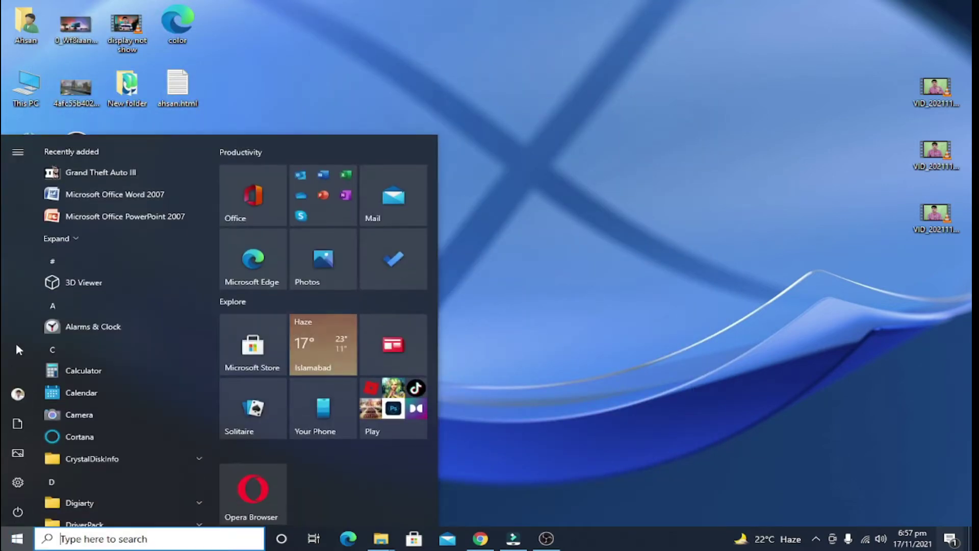
pyautogui.click(27, 390)
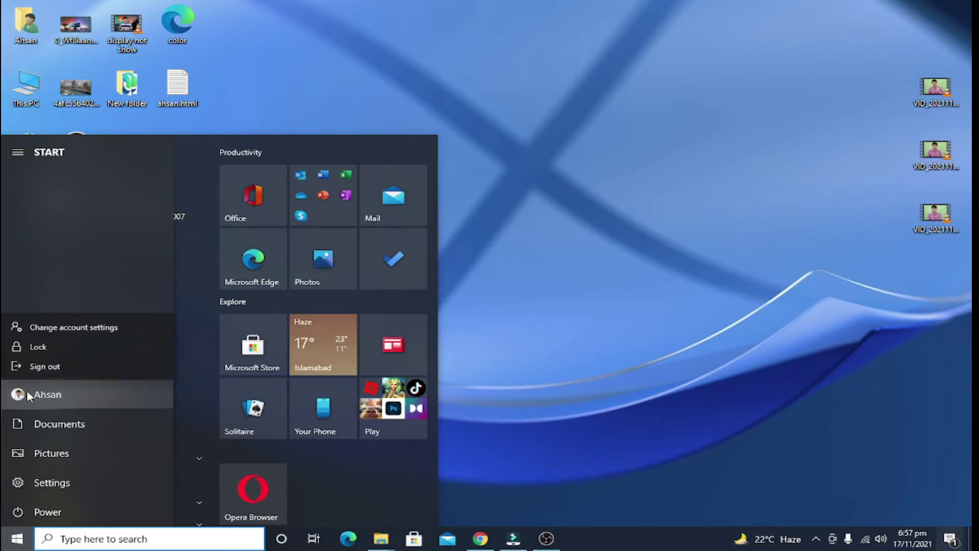
pyautogui.click(35, 329)
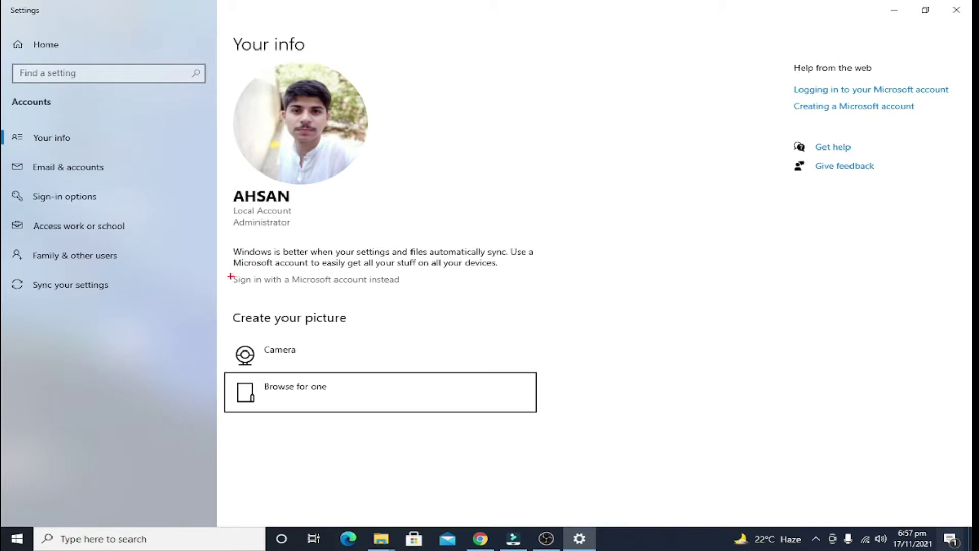
# Step: Choose to sign in with a Microsoft account instead of the local account
pyautogui.moveTo(227, 274); pyautogui.dragTo(418, 287)
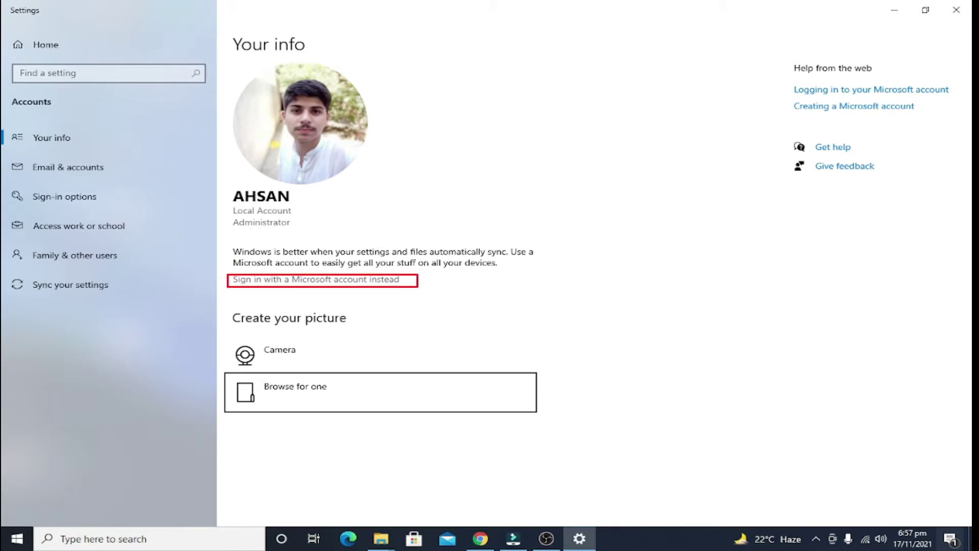
pyautogui.click(307, 280)
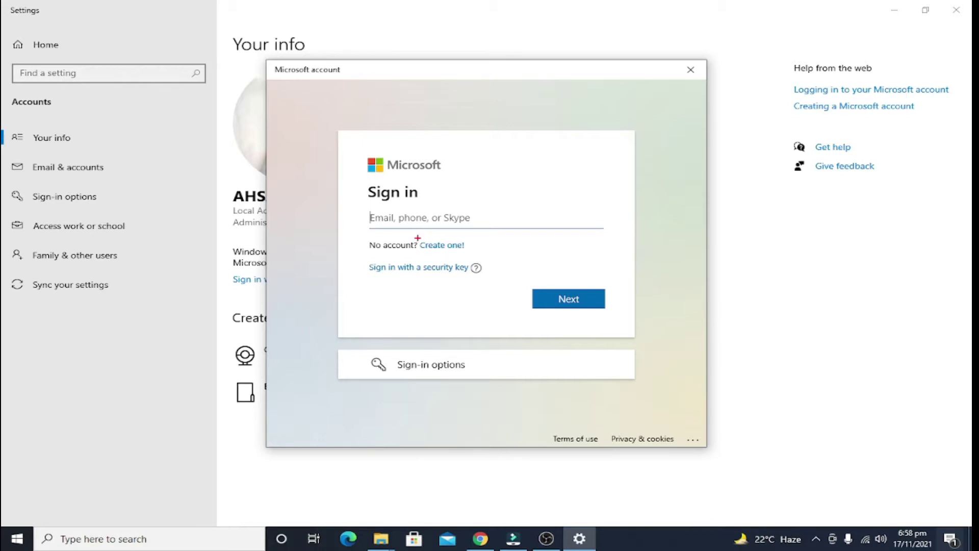
# Step: Choose 'Create one!' to make a brand-new Microsoft account instead of signing in
pyautogui.moveTo(416, 238)
pyautogui.mouseDown()
pyautogui.moveTo(468, 257)
pyautogui.moveTo(523, 258)
pyautogui.mouseUp()
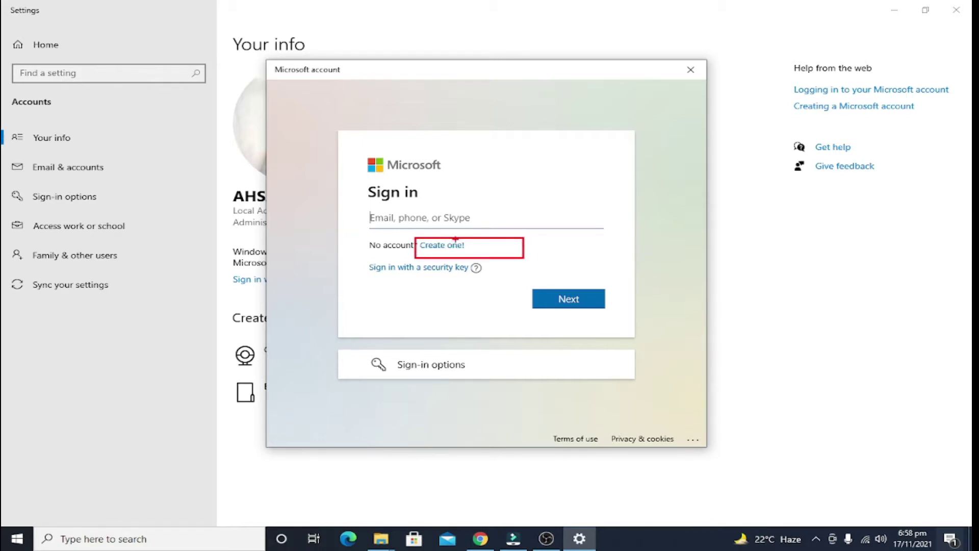
pyautogui.click(433, 247)
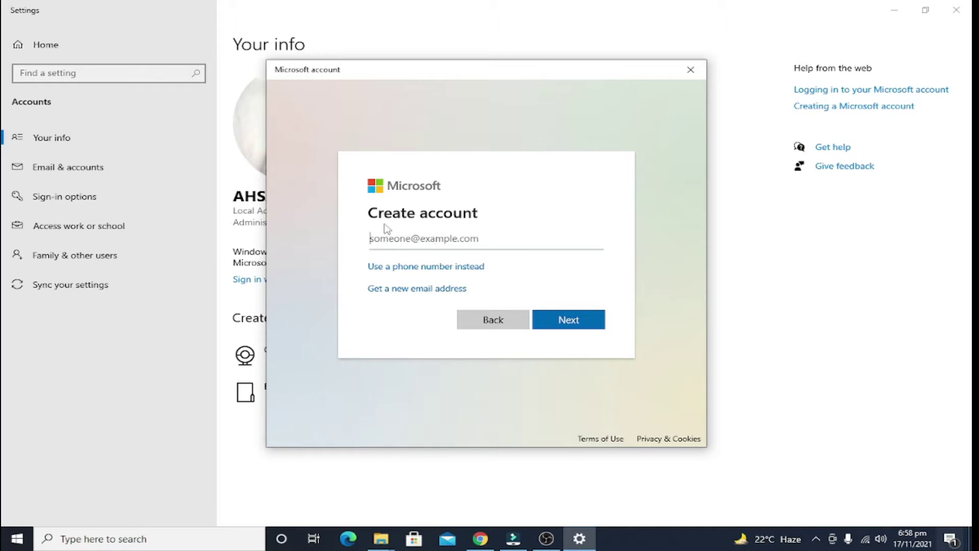
pyautogui.moveTo(349, 275)
pyautogui.mouseDown()
pyautogui.moveTo(387, 289)
pyautogui.moveTo(360, 282)
pyautogui.moveTo(471, 285)
pyautogui.moveTo(479, 296)
pyautogui.moveTo(367, 301)
pyautogui.mouseUp()
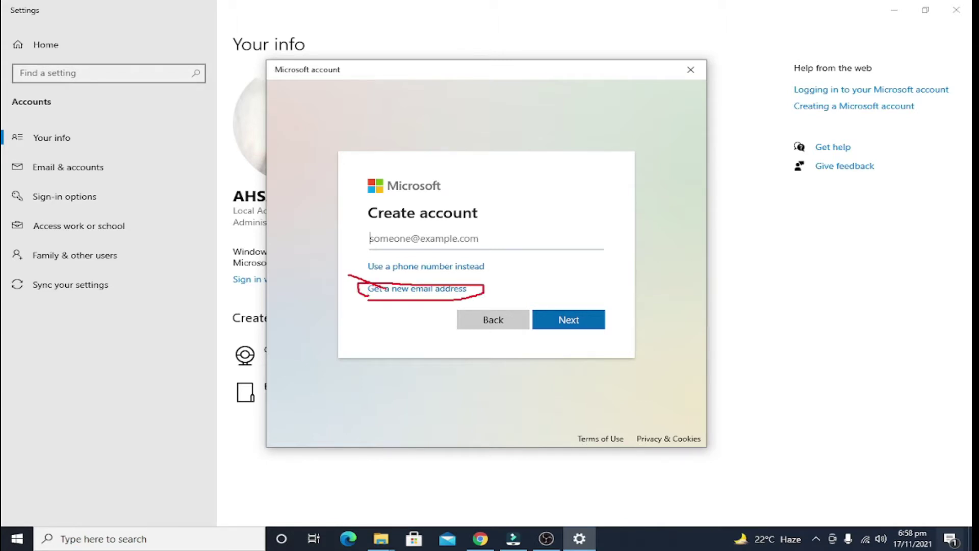
pyautogui.press('Escape')
pyautogui.click(426, 287)
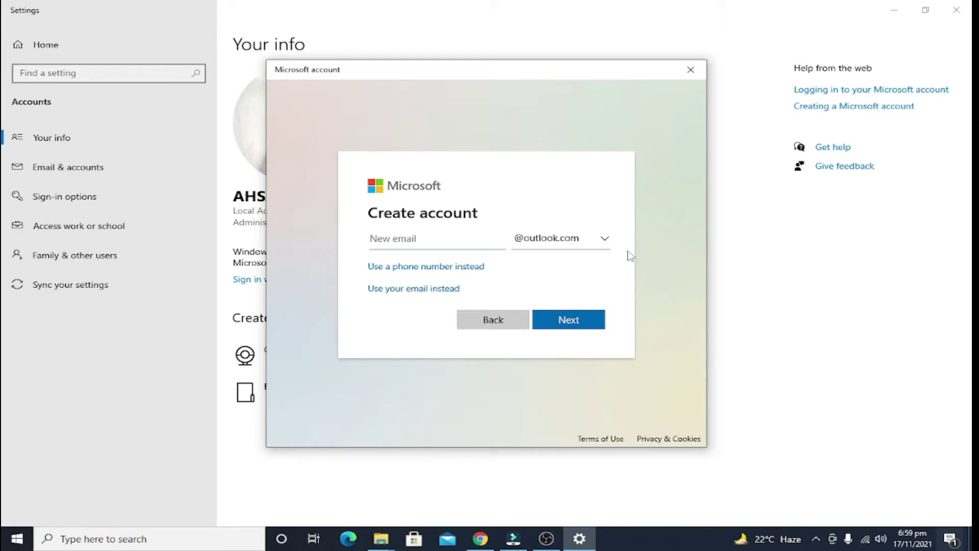
pyautogui.click(598, 243)
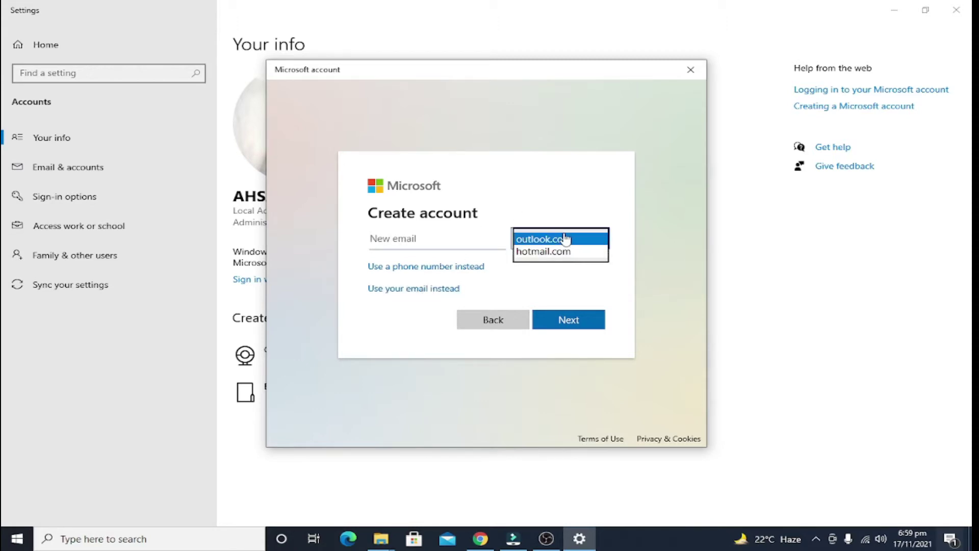
pyautogui.click(572, 239)
pyautogui.click(485, 236)
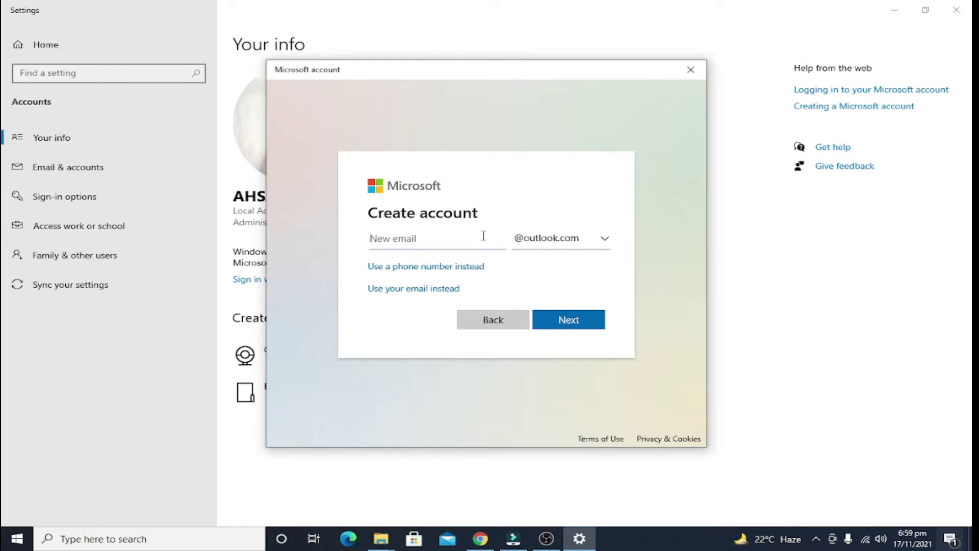
pyautogui.click(556, 331)
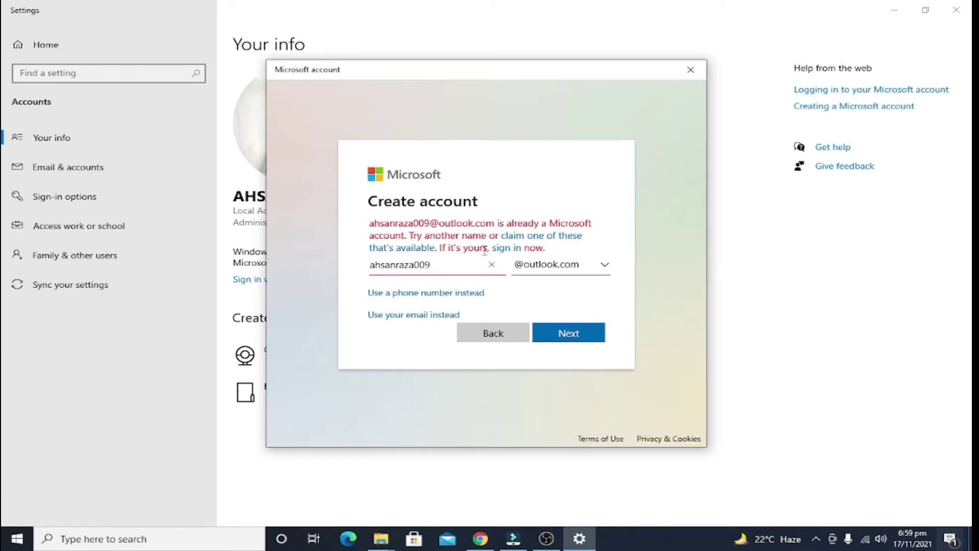
# Step: Replace the username's trailing digits to get an available address and continue
pyautogui.press('BackSpace')
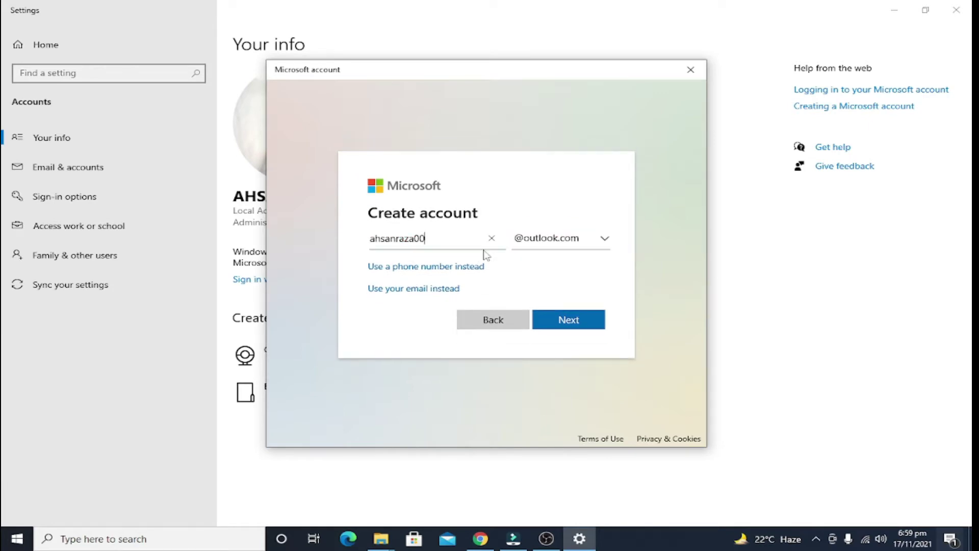
pyautogui.press('BackSpace')
pyautogui.press('BackSpace')
pyautogui.click(556, 322)
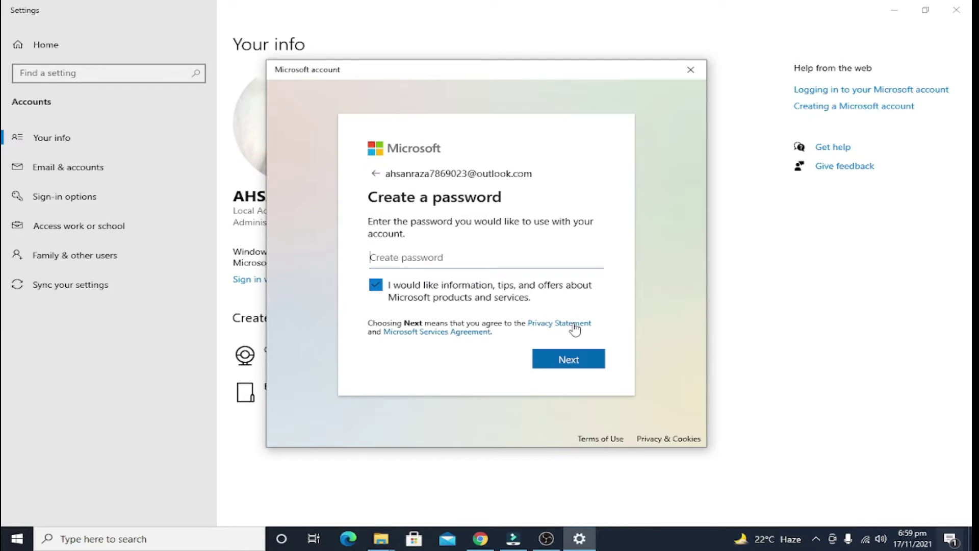
# Step: Create an account password of letters plus a number meeting the 8-character rule
pyautogui.moveTo(426, 174); pyautogui.dragTo(490, 174)
pyautogui.click(493, 176)
pyautogui.click(469, 257)
pyautogui.write('abcdefghijklm')
pyautogui.click(595, 378)
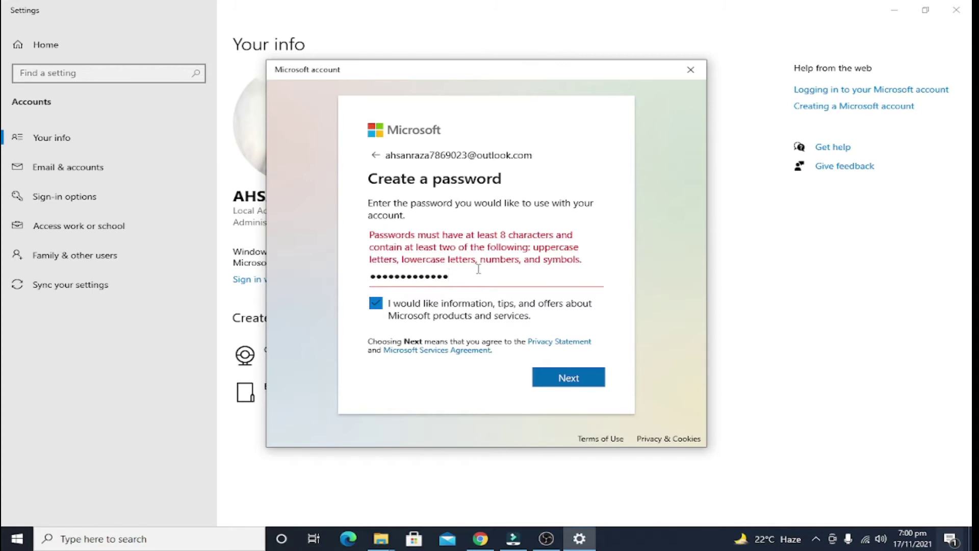
pyautogui.write('1')
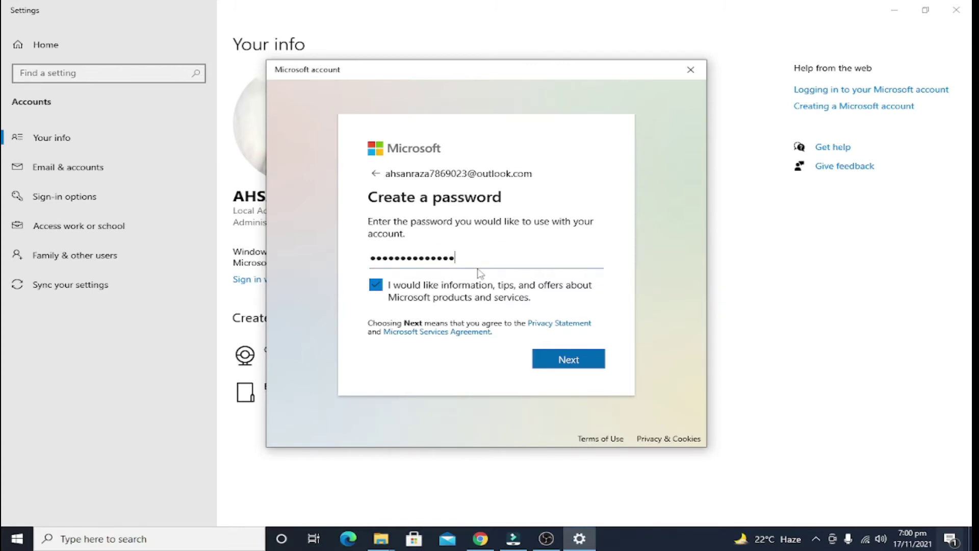
pyautogui.click(553, 360)
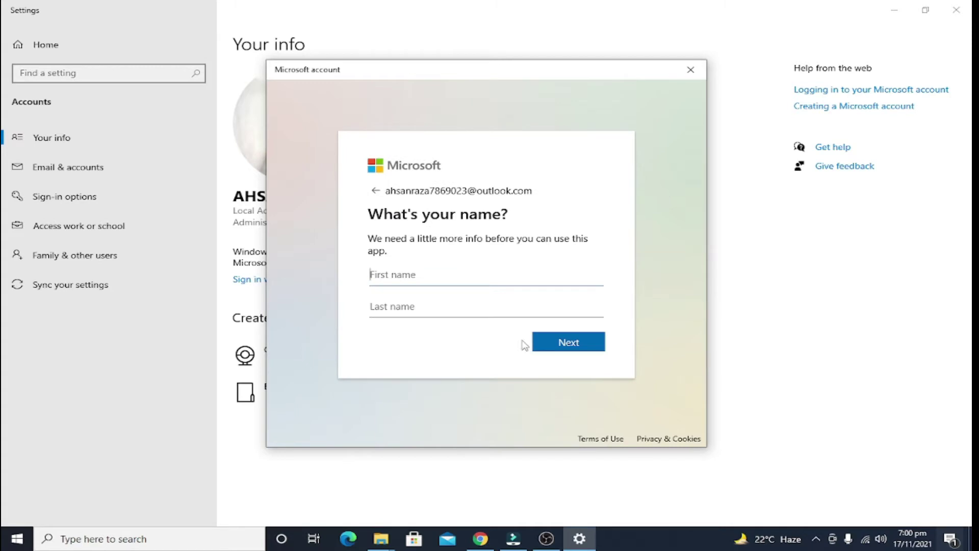
# Step: Enter the account holder's first and last name, fixing typos, and continue
pyautogui.doubleClick(430, 275)
pyautogui.press('BackSpace')
pyautogui.click(537, 344)
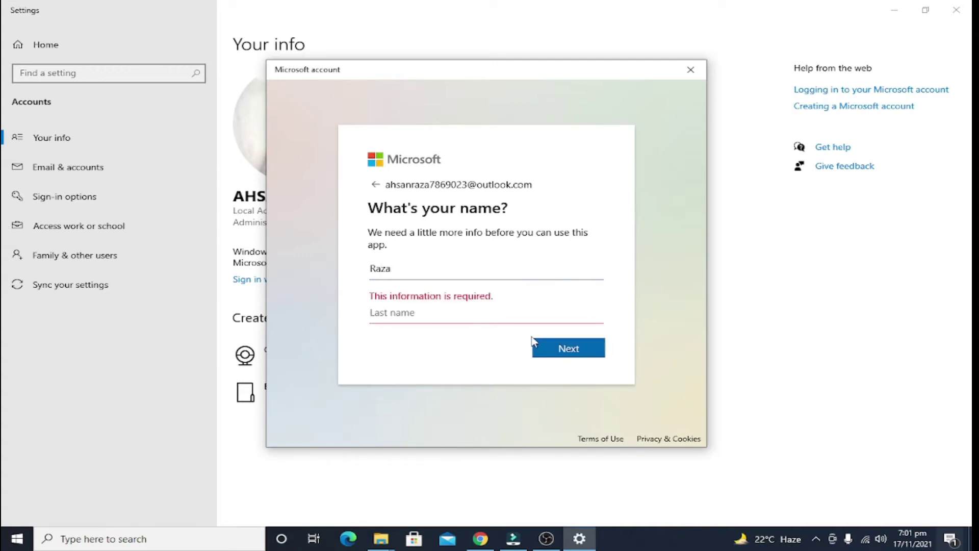
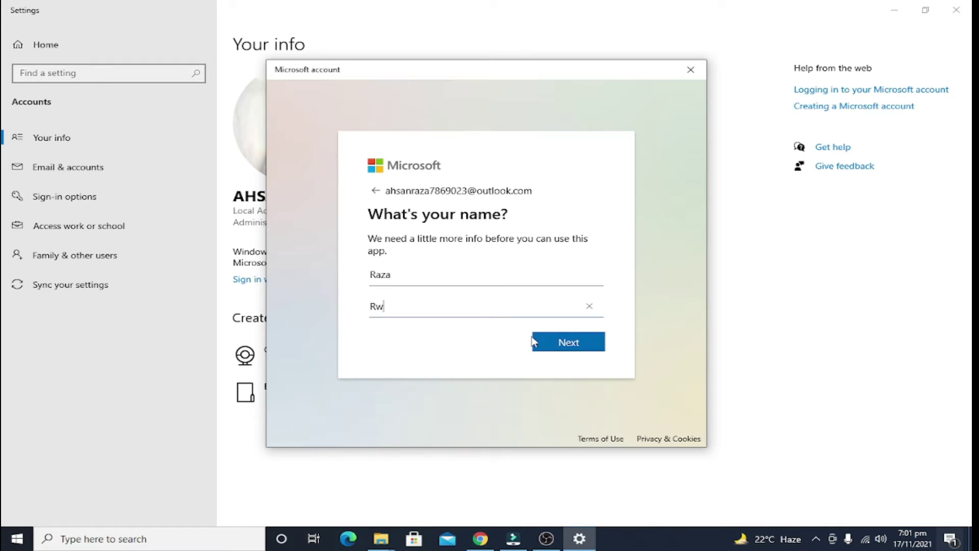
pyautogui.click(552, 344)
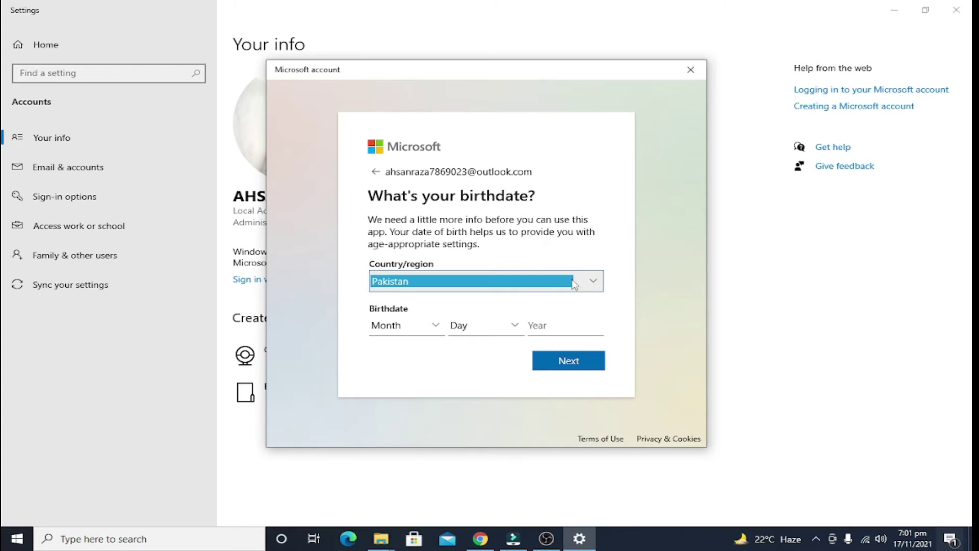
pyautogui.click(594, 287)
pyautogui.click(400, 328)
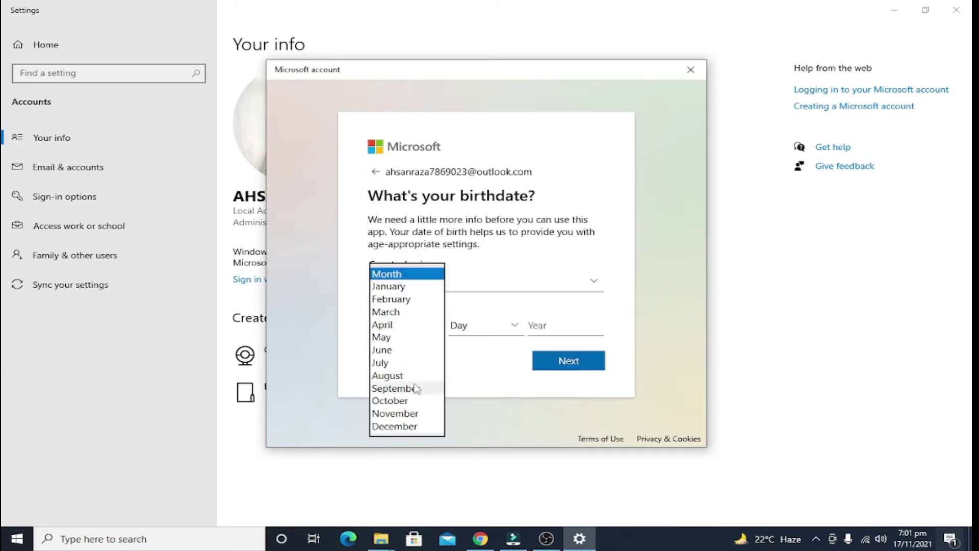
pyautogui.click(421, 400)
pyautogui.click(481, 327)
pyautogui.click(476, 333)
pyautogui.write('190')
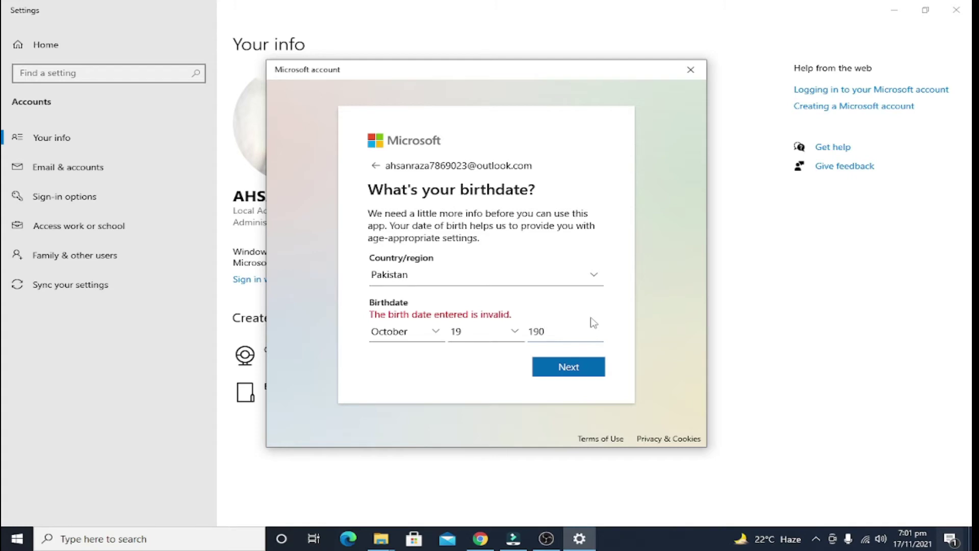
pyautogui.press('BackSpace')
pyautogui.write('90')
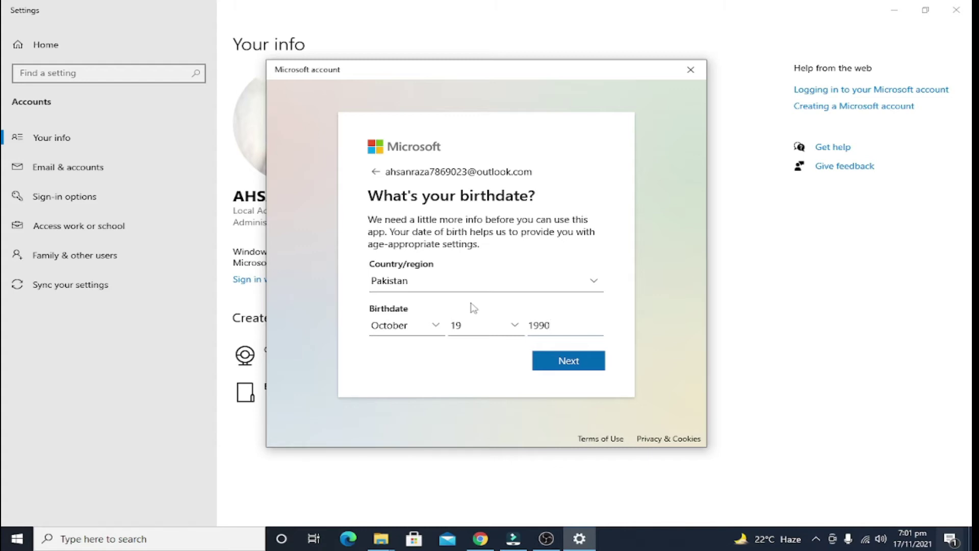
pyautogui.click(562, 365)
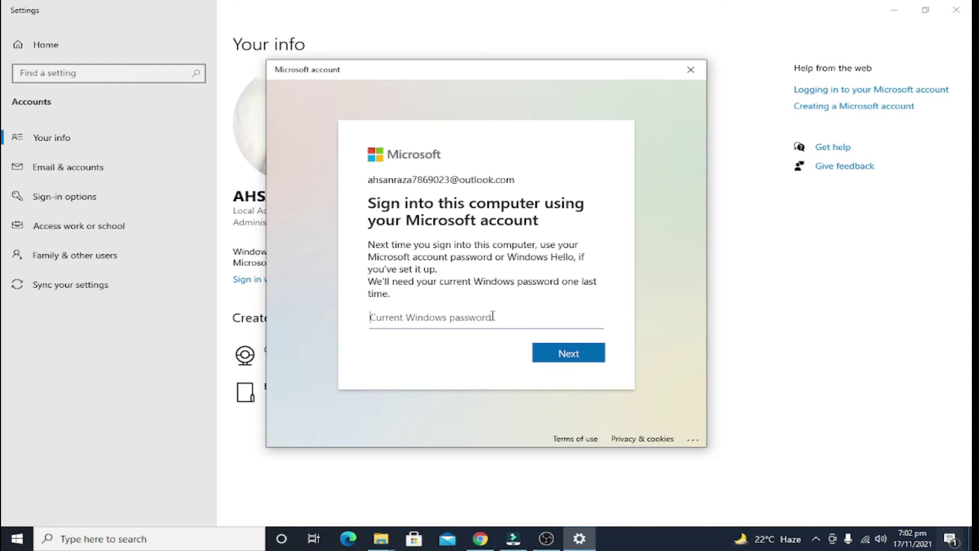
# Step: Submit the current Windows password to confirm the account switch
pyautogui.click(546, 360)
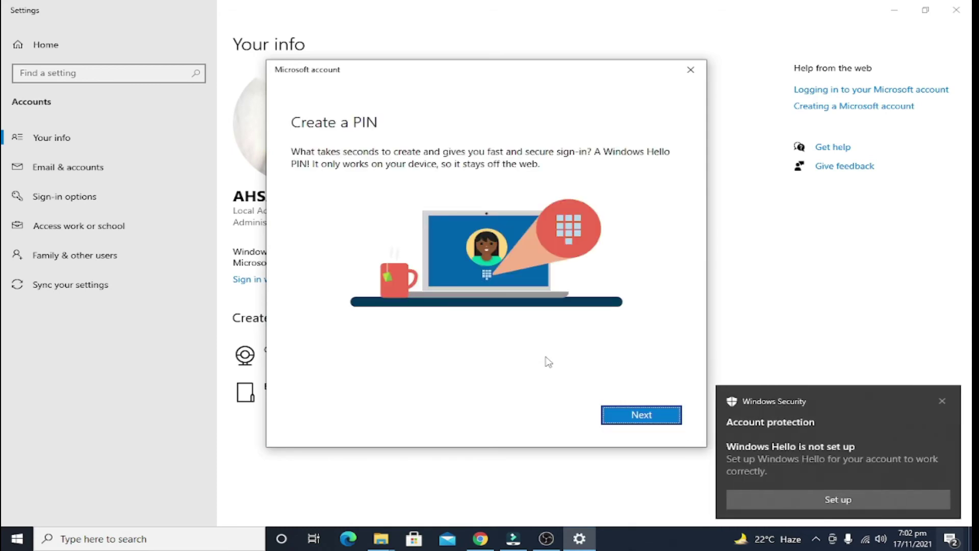
# Step: Create and confirm a Windows Hello PIN for the new account
pyautogui.click(633, 411)
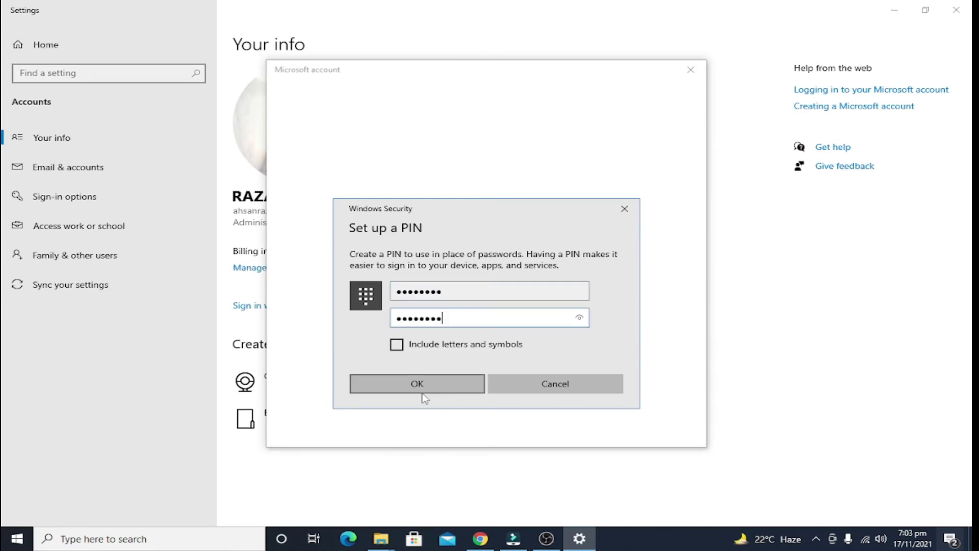
pyautogui.click(421, 394)
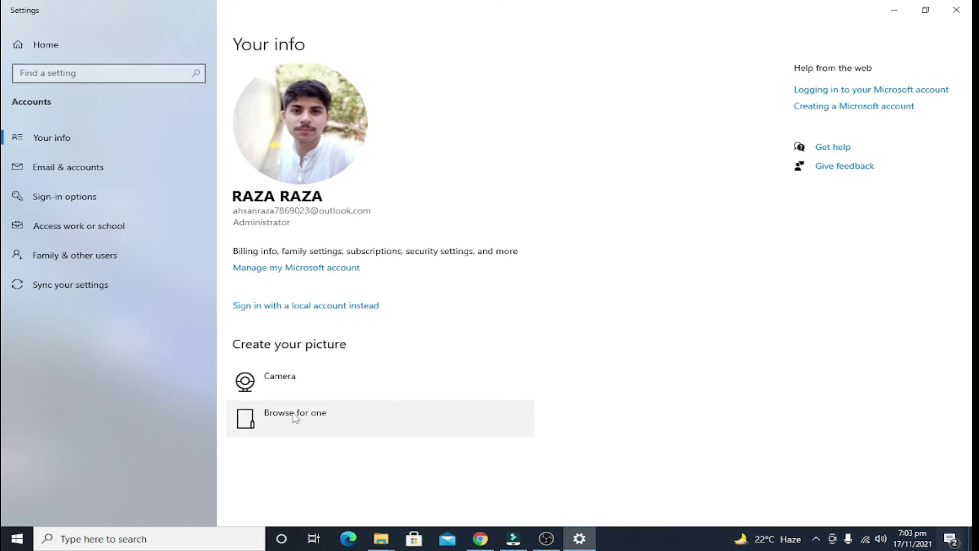
# Step: Set the 'download' image from New folder as the profile picture, then close Settings
pyautogui.click(270, 406)
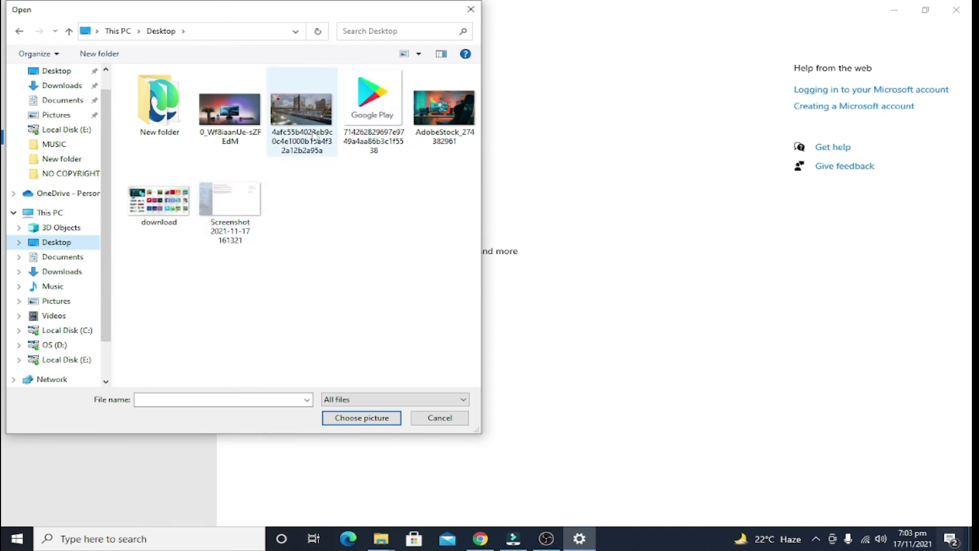
pyautogui.doubleClick(178, 109)
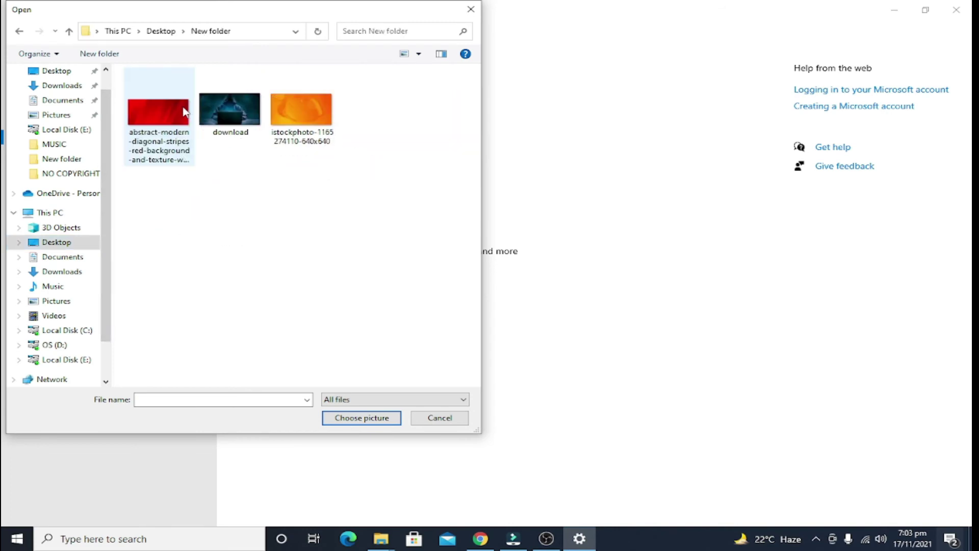
pyautogui.doubleClick(234, 112)
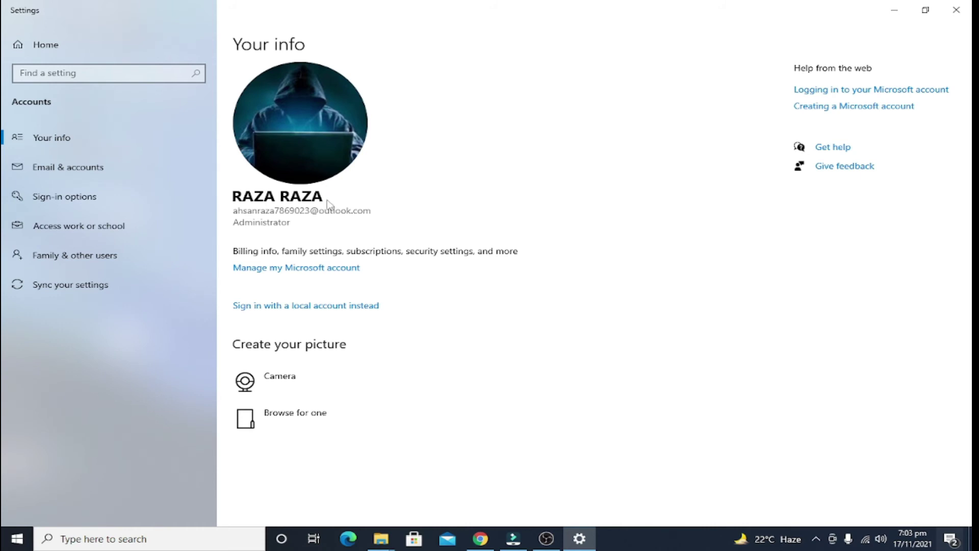
pyautogui.click(956, 9)
pyautogui.rightClick(451, 164)
# Step: Refresh the desktop, then reopen Settings through the Start menu's account options
pyautogui.click(428, 199)
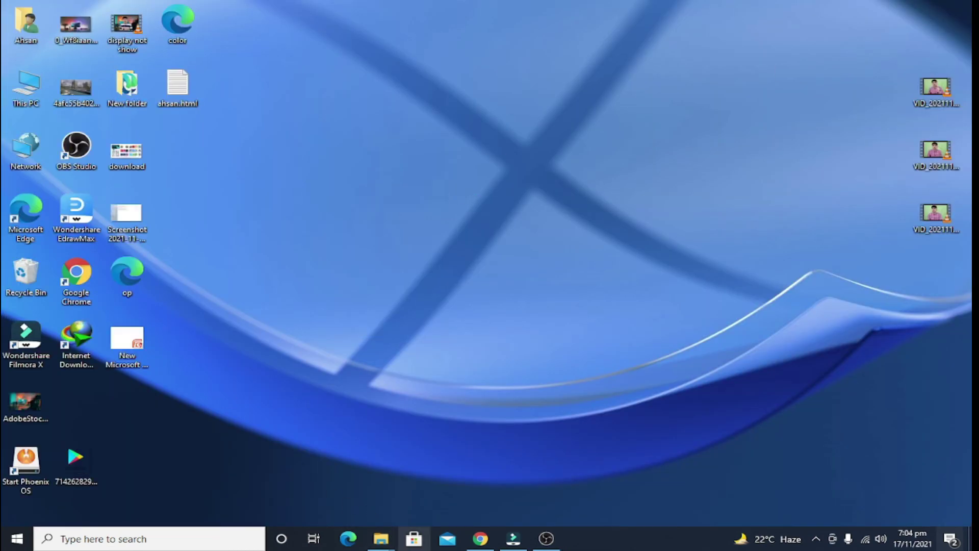
pyautogui.click(17, 539)
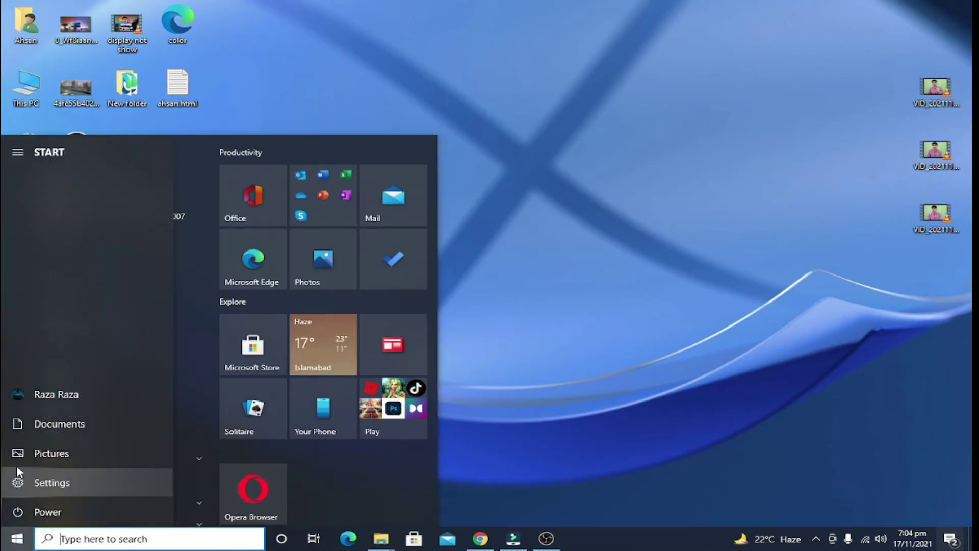
pyautogui.click(26, 396)
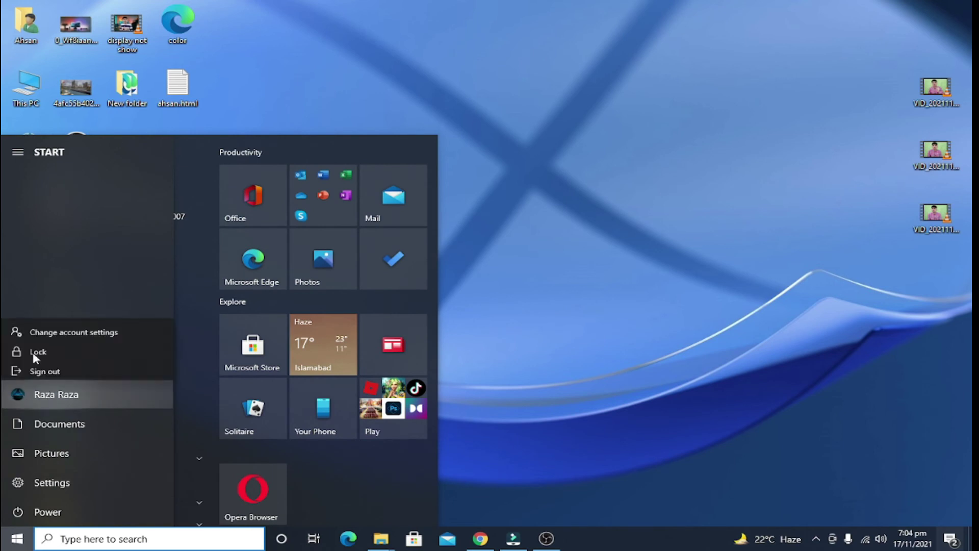
pyautogui.click(59, 485)
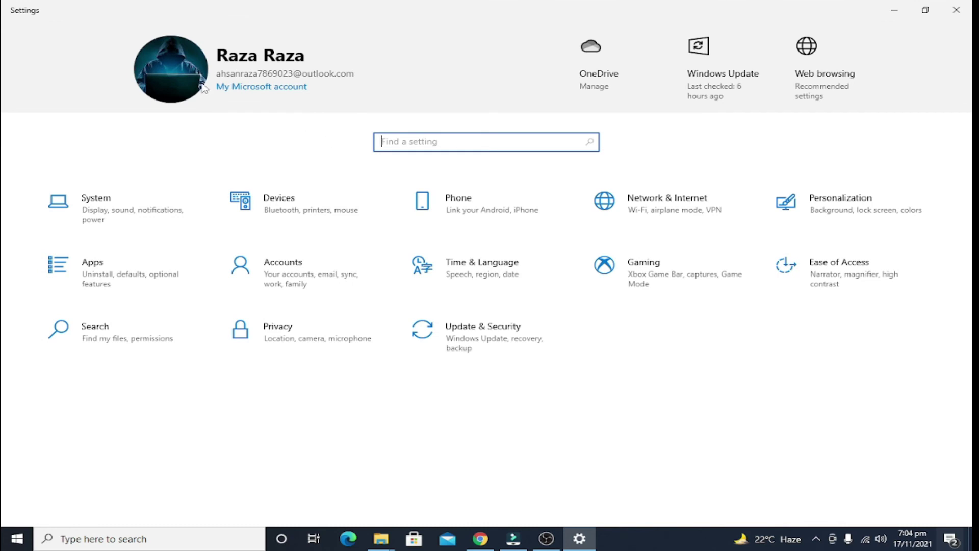
# Step: Browse the Update & Security Windows Insider Program and Troubleshoot pages
pyautogui.click(456, 342)
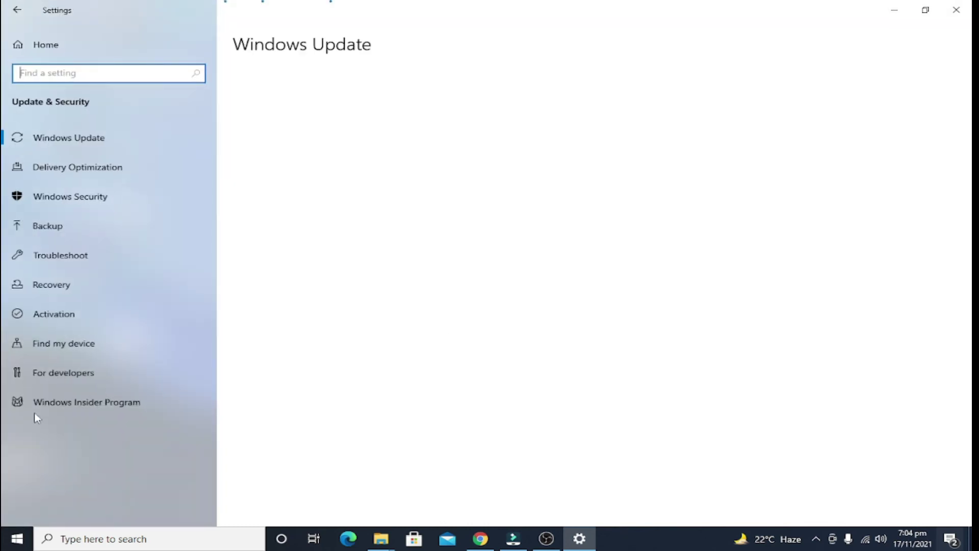
pyautogui.click(45, 412)
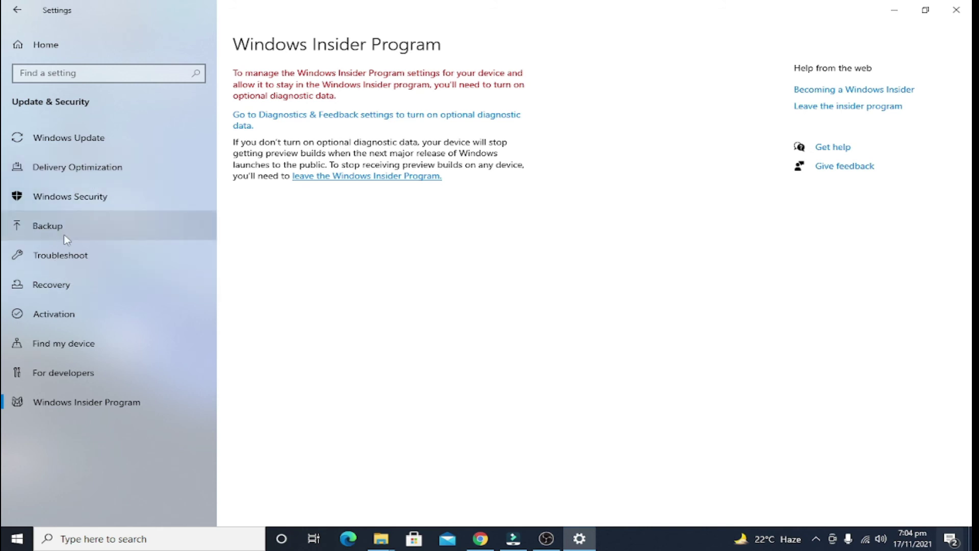
pyautogui.click(96, 248)
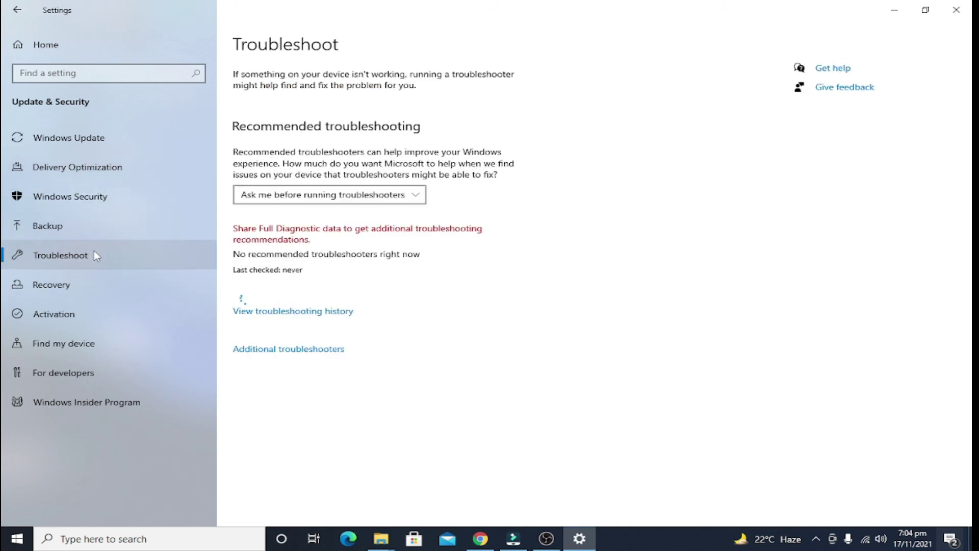
# Step: Close Settings and reopen account settings from the Start menu's account icon
pyautogui.click(956, 10)
pyautogui.click(17, 538)
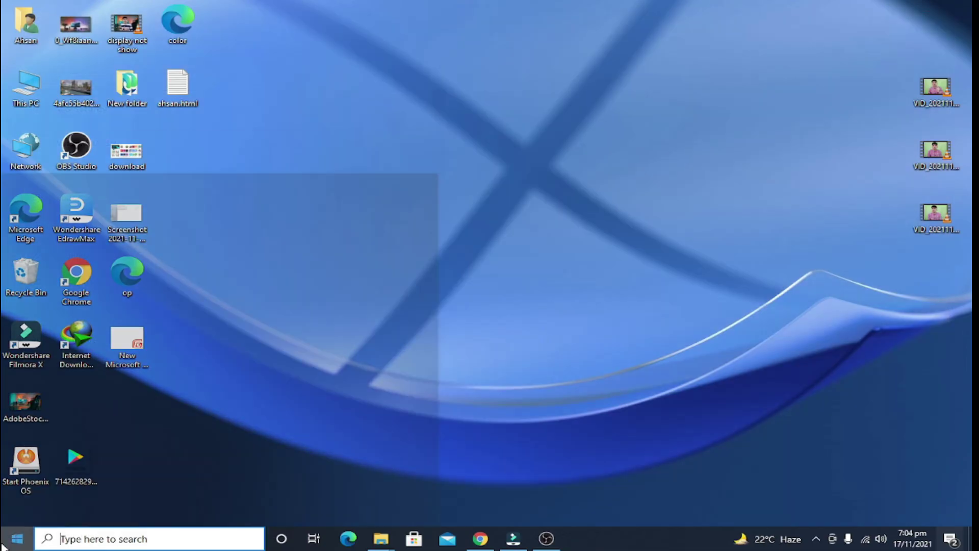
pyautogui.click(11, 392)
pyautogui.click(61, 328)
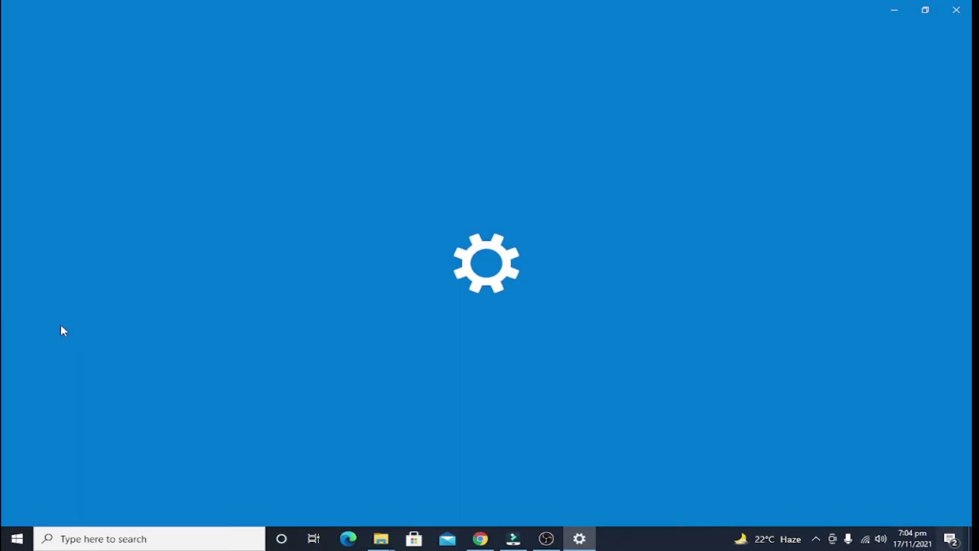